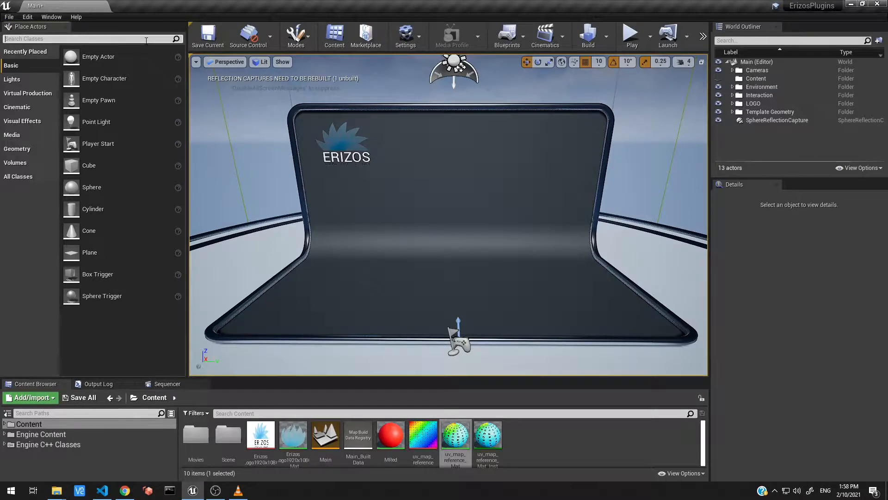
Step: Find the primitive actors, place a Primitive Rectangle at the centre of the stage and raise it to Z 140
{"action": "type", "text": "primi"}
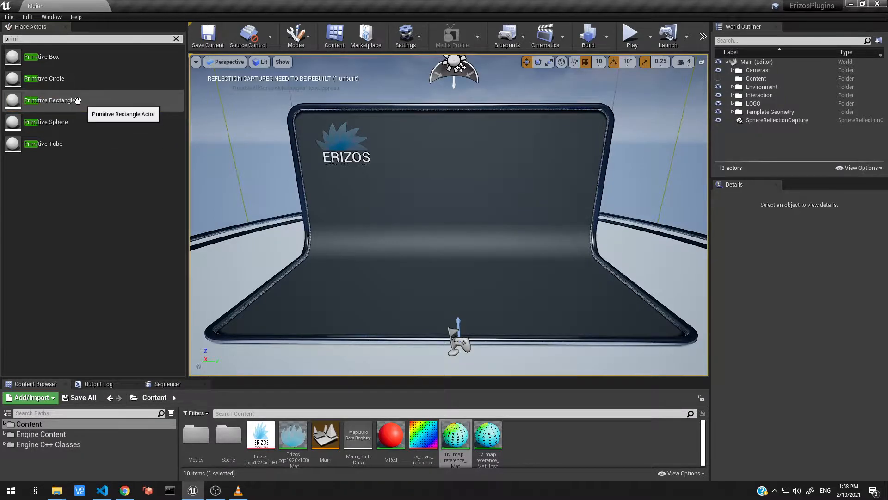
{"action": "left_click_drag", "start_coordinate": [79, 101], "coordinate": [447, 290]}
{"action": "left_click_drag", "start_coordinate": [449, 259], "coordinate": [450, 233]}
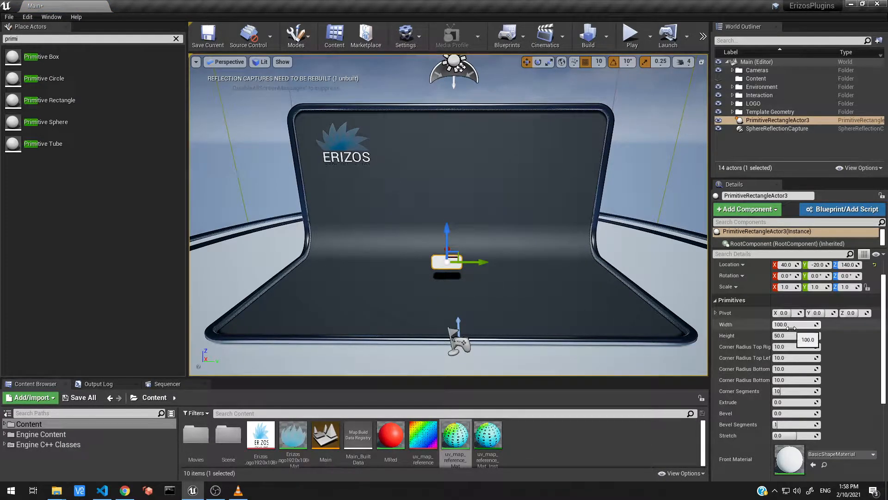
Step: Set the rectangle's Z pivot to 100 and lower the actor to a Z location of 30
{"action": "left_click", "coordinate": [851, 313]}
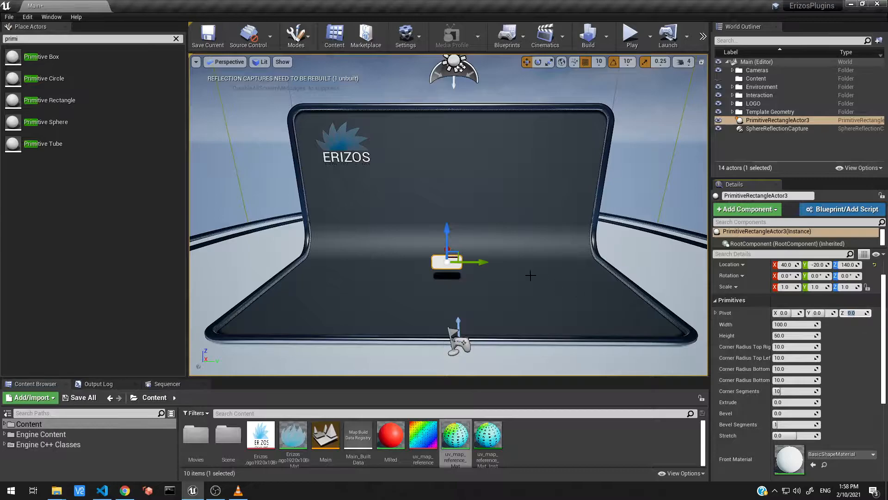
{"action": "left_click_drag", "start_coordinate": [443, 232], "coordinate": [443, 250]}
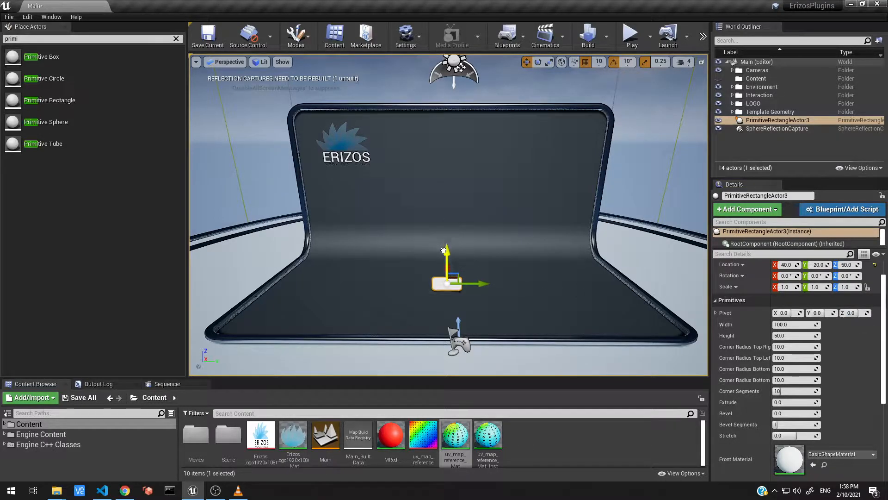
{"action": "type", "text": "100"}
{"action": "key", "text": "Return"}
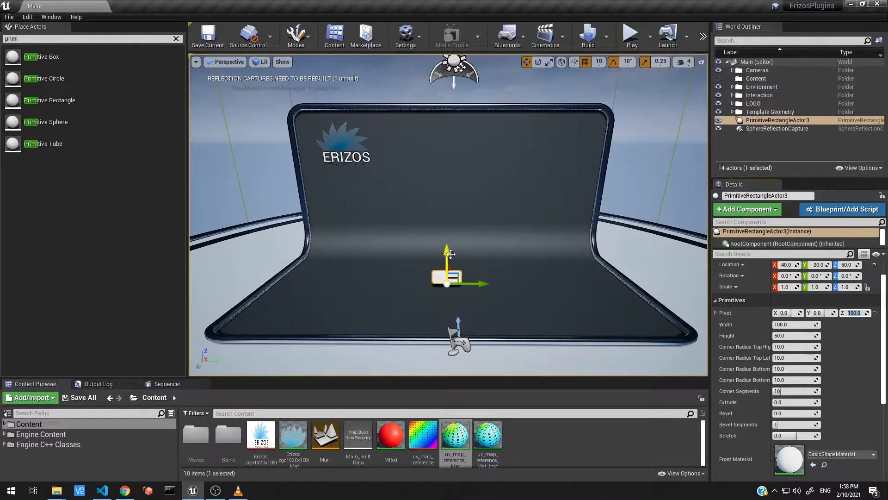
{"action": "left_click_drag", "start_coordinate": [447, 254], "coordinate": [447, 261]}
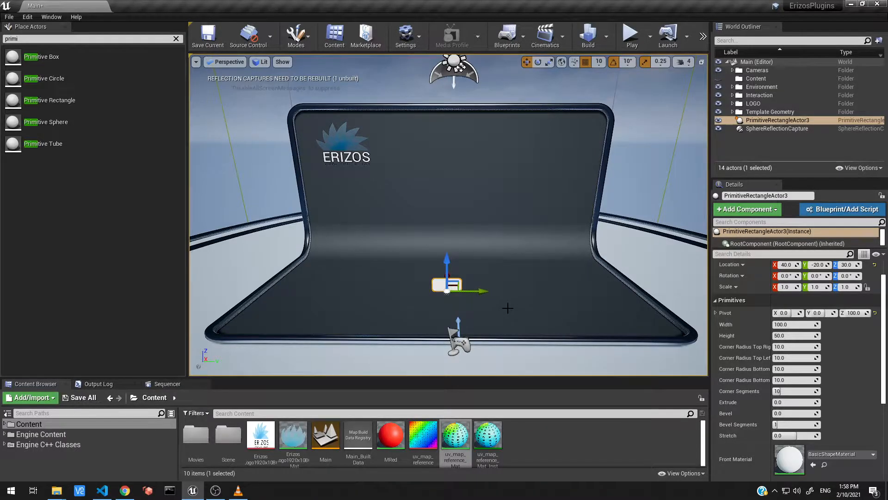
Step: Try an X pivot of -100, reset it to 0, and set the rectangle's Y pivot to -100
{"action": "left_click_drag", "start_coordinate": [780, 313], "coordinate": [790, 314]}
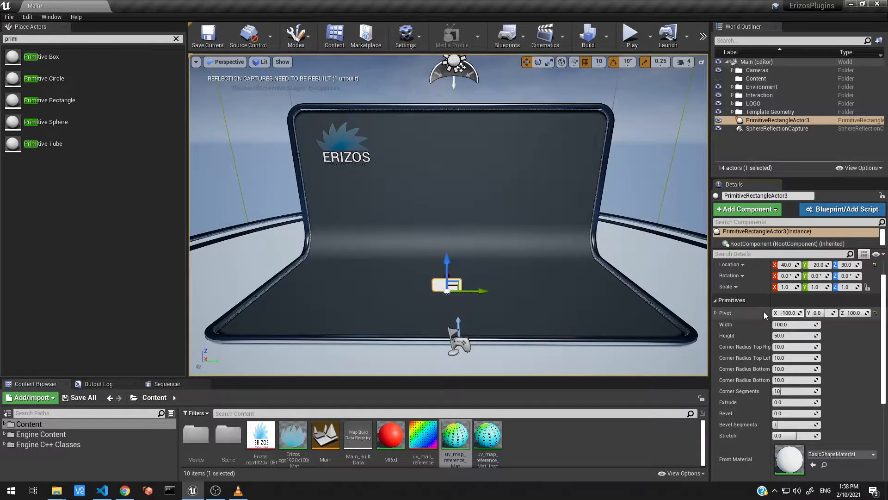
{"action": "left_click", "coordinate": [784, 313]}
{"action": "type", "text": "0"}
{"action": "key", "text": "Return"}
{"action": "left_click_drag", "start_coordinate": [822, 313], "coordinate": [806, 313]}
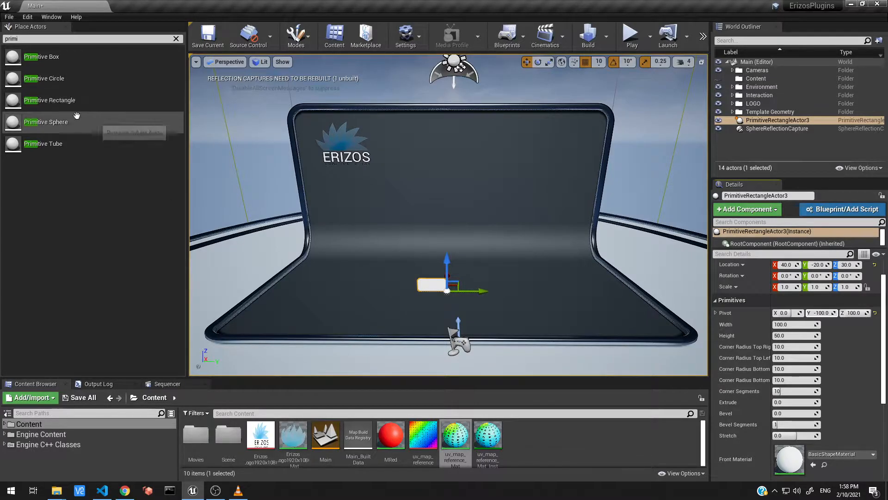
Step: Place a second Primitive Rectangle beside the first and set its Y pivot to 100
{"action": "left_click_drag", "start_coordinate": [55, 101], "coordinate": [463, 260]}
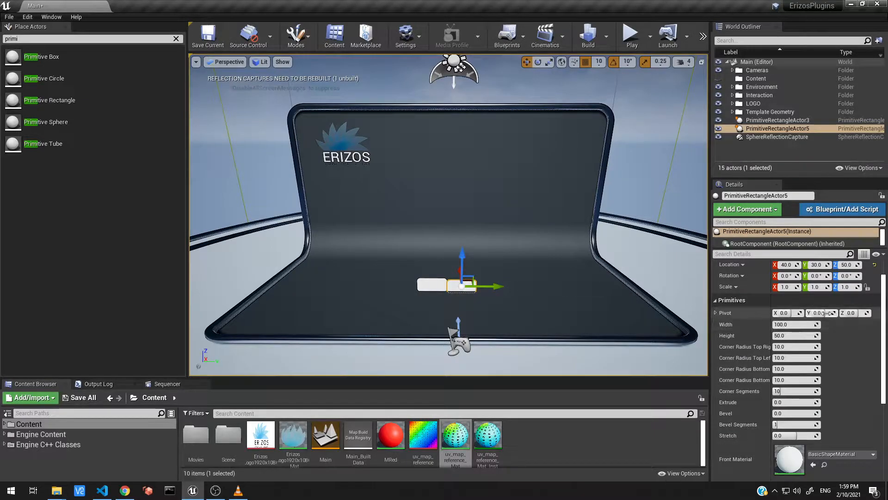
{"action": "left_click", "coordinate": [428, 286]}
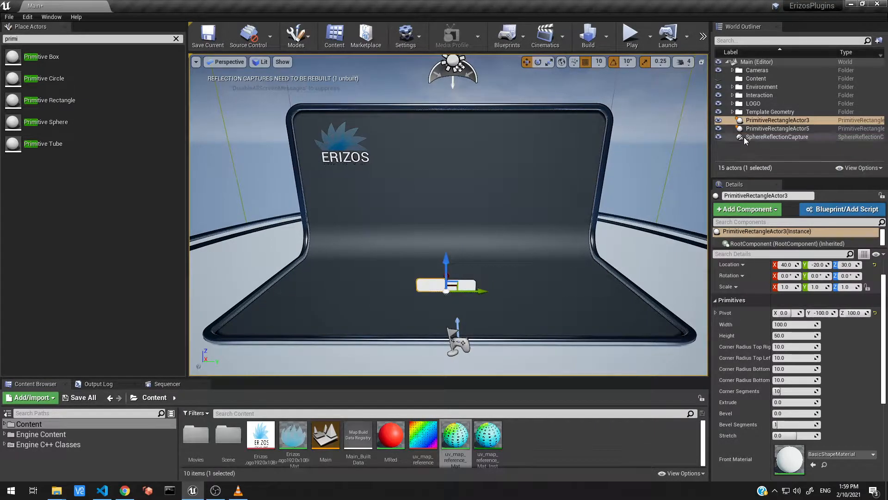
{"action": "left_click", "coordinate": [773, 123]}
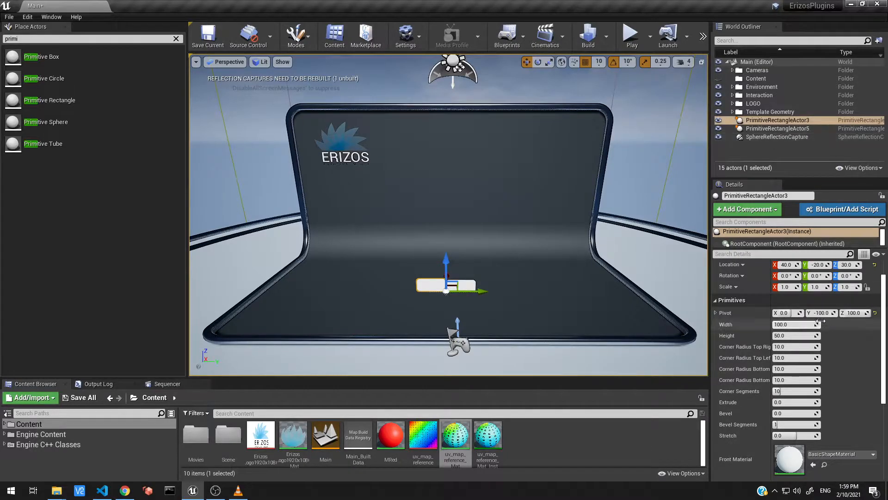
{"action": "left_click", "coordinate": [770, 129]}
{"action": "left_click", "coordinate": [824, 313]}
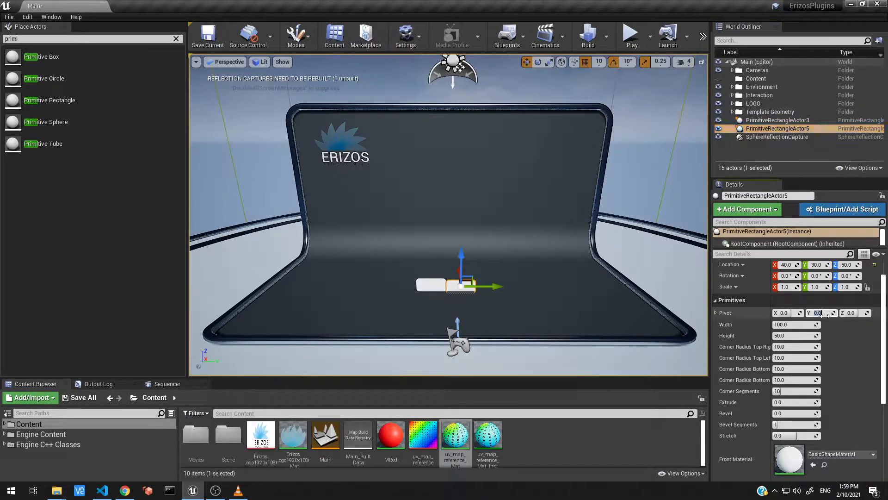
{"action": "type", "text": "100"}
{"action": "key", "text": "Return"}
Step: Set the Y location of both rectangles to 0
{"action": "left_click", "coordinate": [432, 285]}
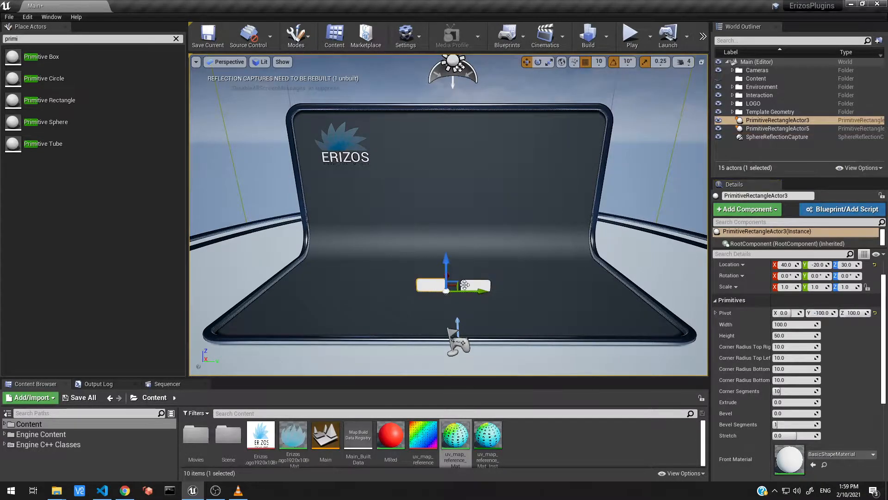
{"action": "left_click", "coordinate": [822, 264]}
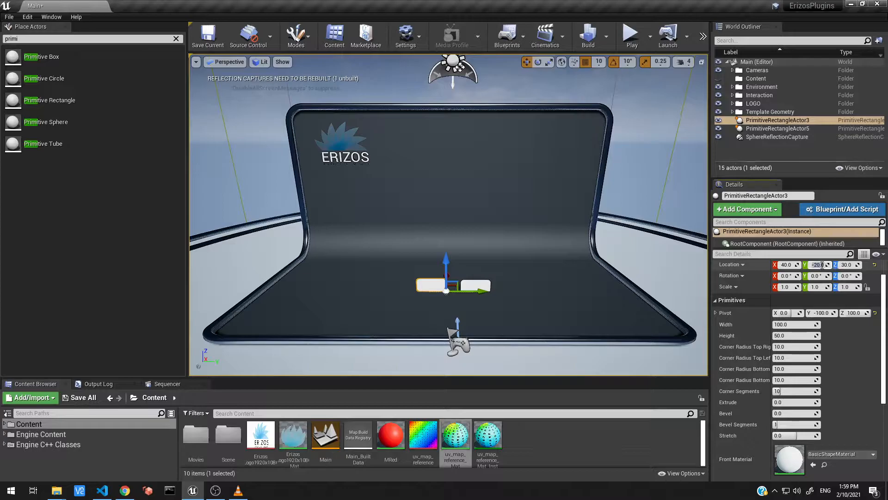
{"action": "type", "text": "0"}
{"action": "key", "text": "Return"}
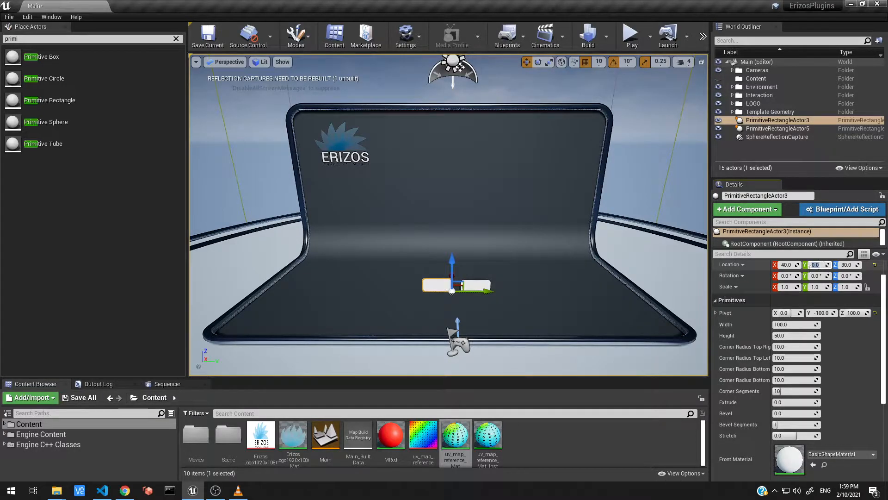
{"action": "left_click", "coordinate": [479, 286]}
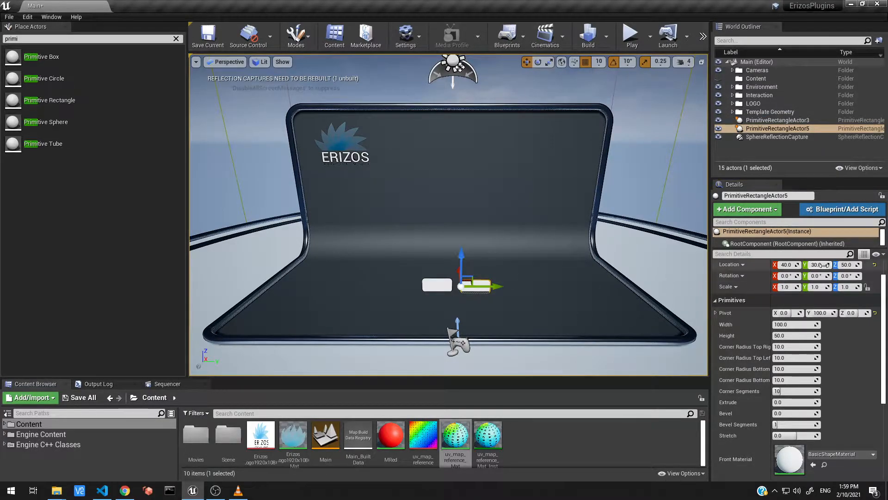
{"action": "type", "text": "0"}
{"action": "key", "text": "Return"}
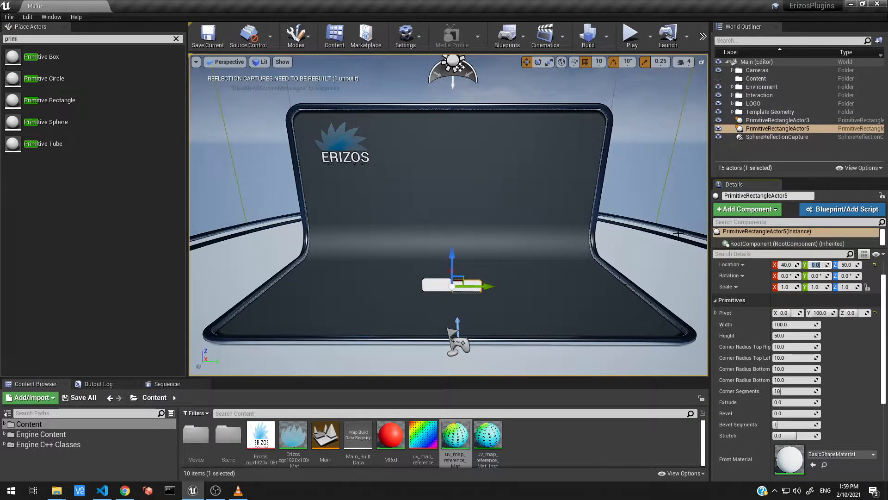
Step: Delete the second rectangle with the Y pivot of 100
{"action": "scroll", "coordinate": [495, 279], "scroll_direction": "up", "scroll_amount": 3}
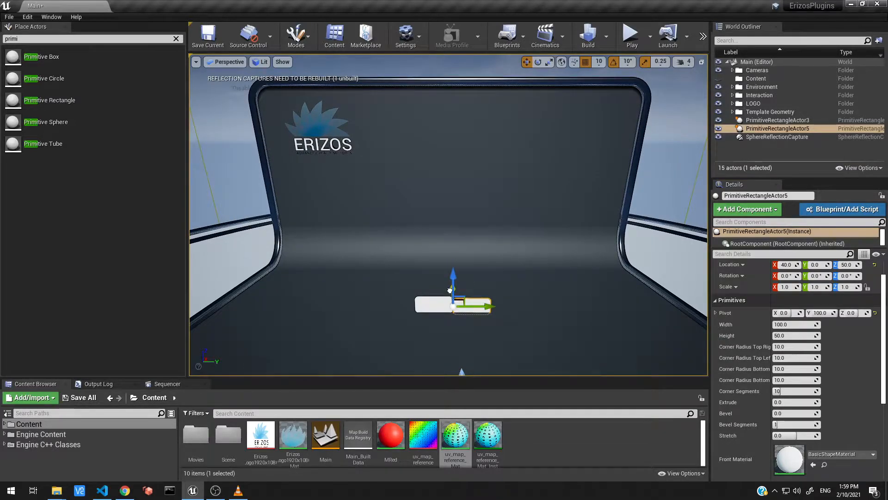
{"action": "scroll", "coordinate": [492, 300], "scroll_direction": "up", "scroll_amount": 2}
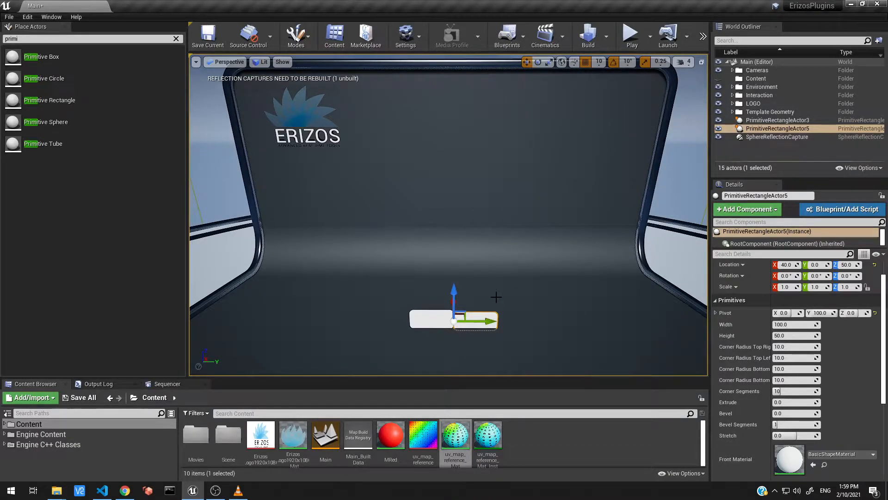
{"action": "key", "text": "Delete"}
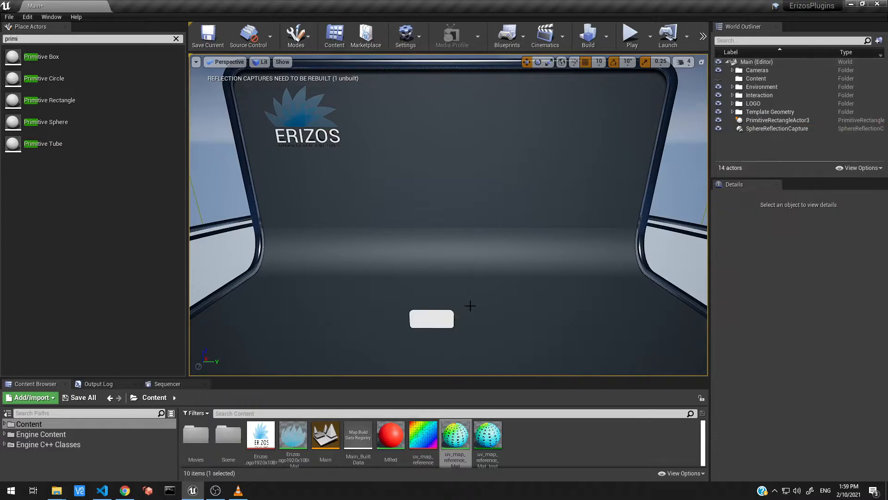
Step: Reset the remaining rectangle's Y pivot to 0 and move it to X 50, Y 10
{"action": "left_click", "coordinate": [445, 317]}
{"action": "left_click_drag", "start_coordinate": [498, 328], "coordinate": [535, 331]}
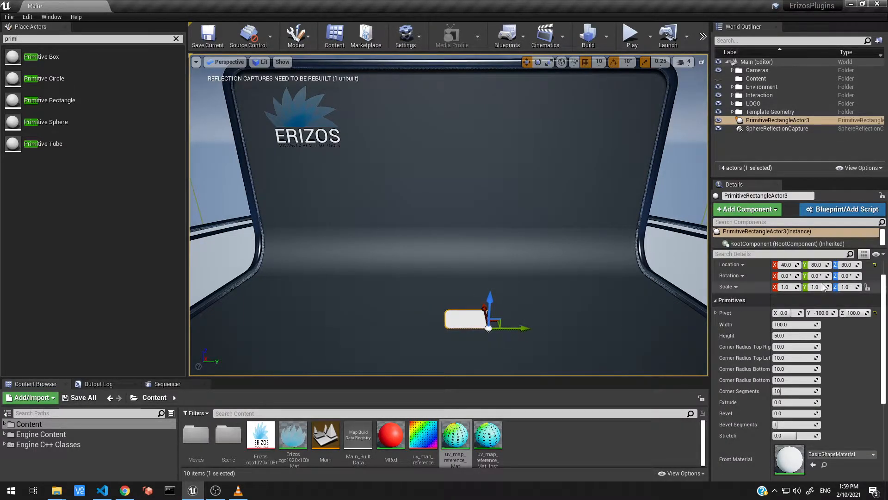
{"action": "left_click", "coordinate": [833, 315]}
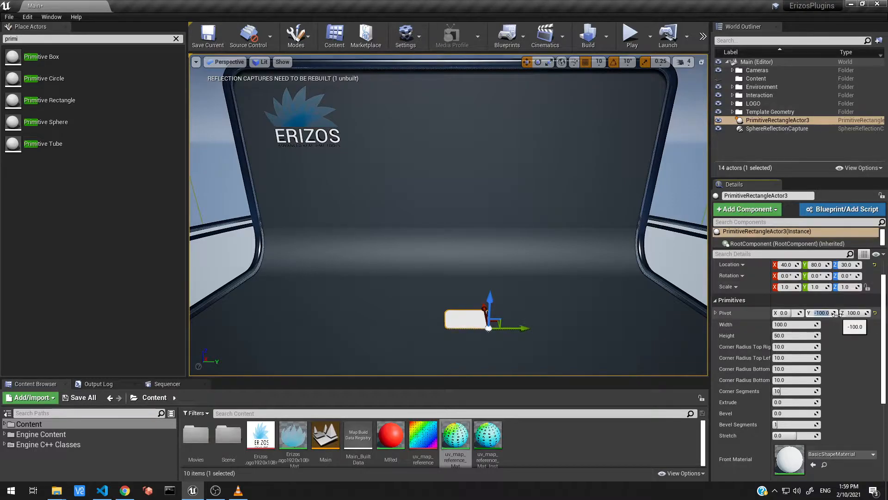
{"action": "type", "text": "0"}
{"action": "key", "text": "Return"}
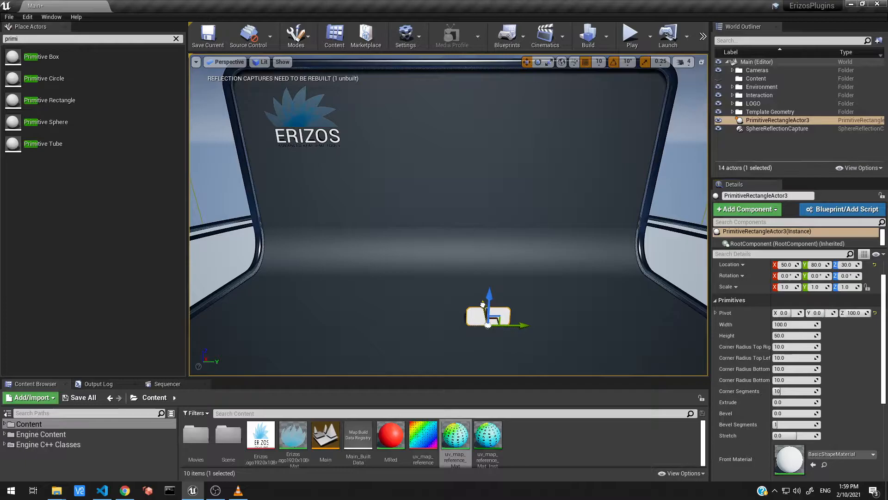
{"action": "left_click_drag", "start_coordinate": [526, 328], "coordinate": [493, 330]}
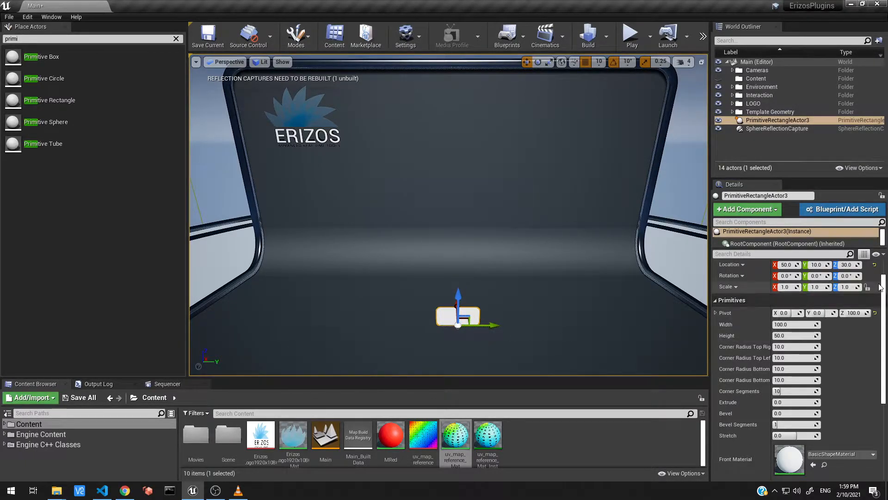
Step: Scale the rectangle uniformly to about 1.985 and set its width to 200 and height to 100
{"action": "left_click_drag", "start_coordinate": [785, 287], "coordinate": [828, 287]}
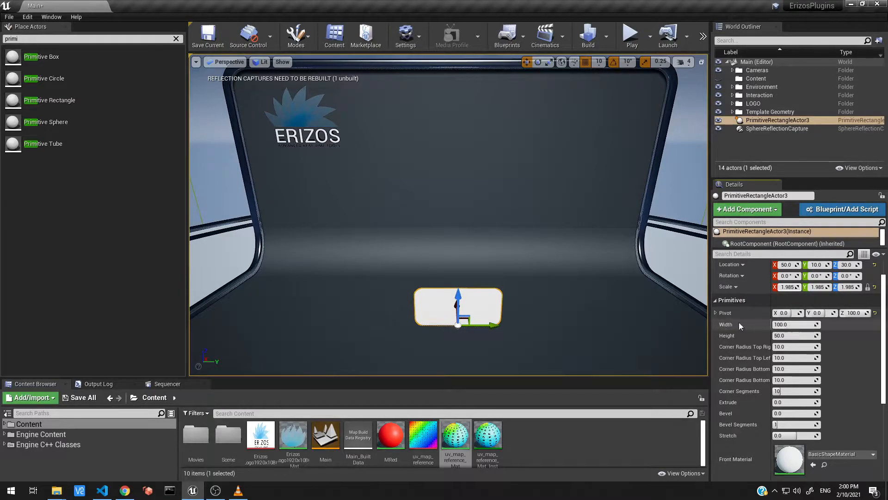
{"action": "left_click", "coordinate": [787, 323]}
{"action": "key", "text": "Tab"}
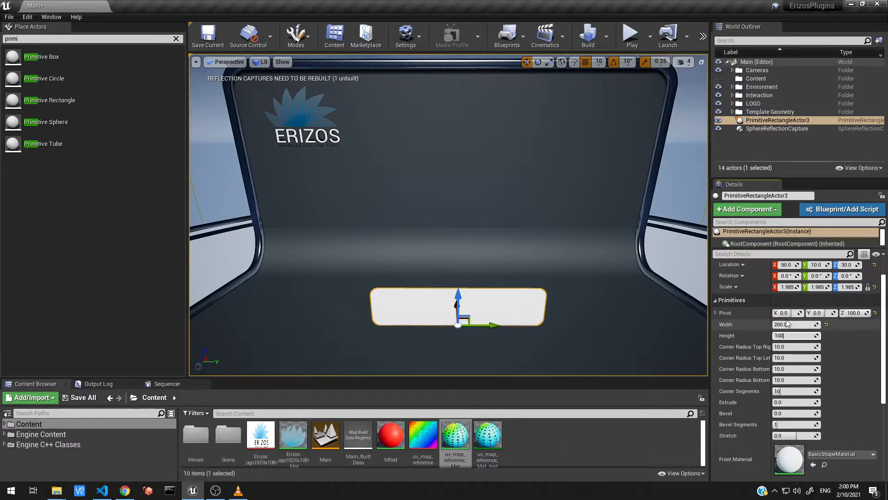
{"action": "key", "text": "Return"}
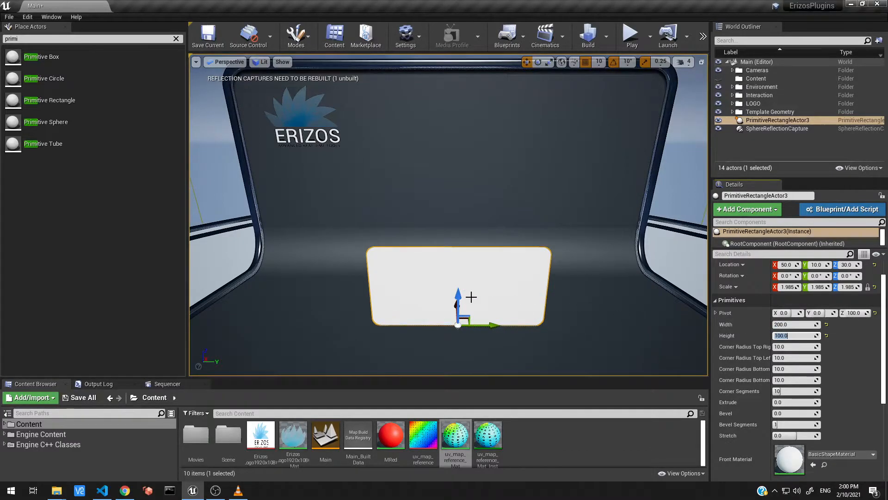
Step: Try a uniform scale of 1.5 on the rectangle and set it to 2.5
{"action": "mouse_move", "coordinate": [789, 286]}
{"action": "left_mouse_down"}
{"action": "mouse_move", "coordinate": [756, 286]}
{"action": "mouse_move", "coordinate": [793, 286]}
{"action": "mouse_move", "coordinate": [786, 287]}
{"action": "left_mouse_up"}
{"action": "left_click", "coordinate": [787, 288]}
{"action": "type", "text": "1.5"}
{"action": "key", "text": "Return"}
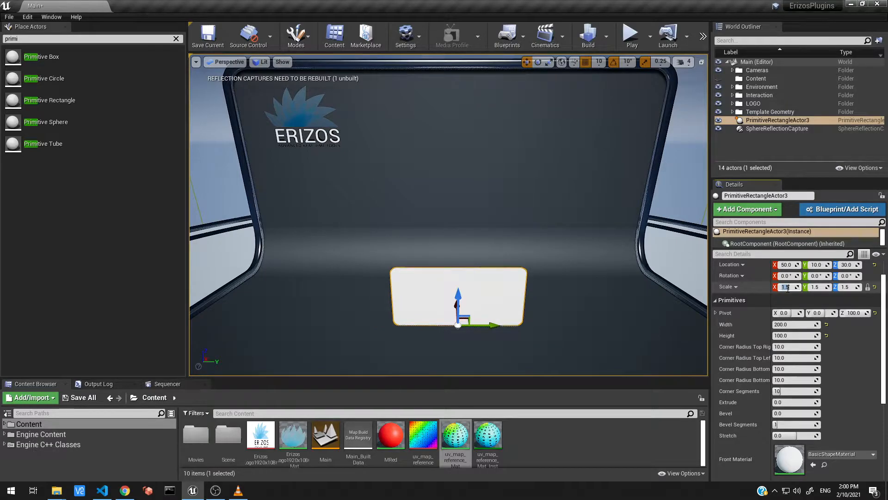
{"action": "type", "text": "2.5"}
{"action": "key", "text": "Return"}
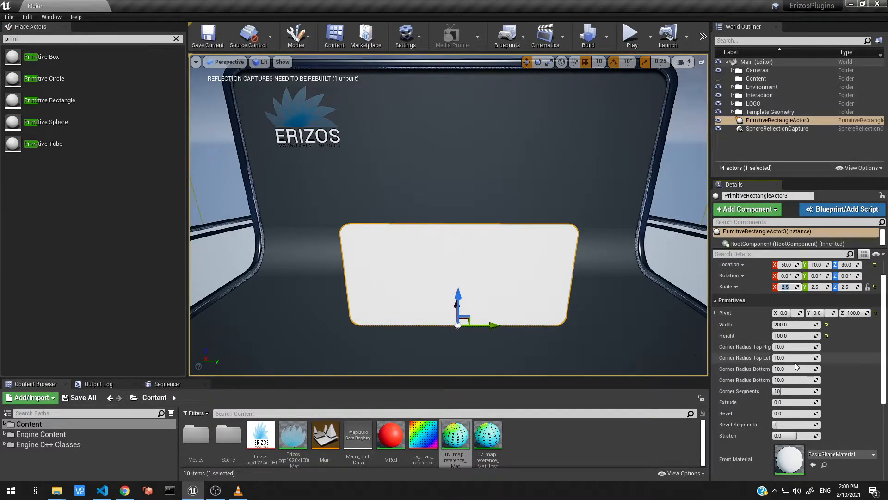
Step: Try a top-right corner radius of 0 on the rectangle and restore it to 10
{"action": "left_click_drag", "start_coordinate": [796, 346], "coordinate": [783, 346]}
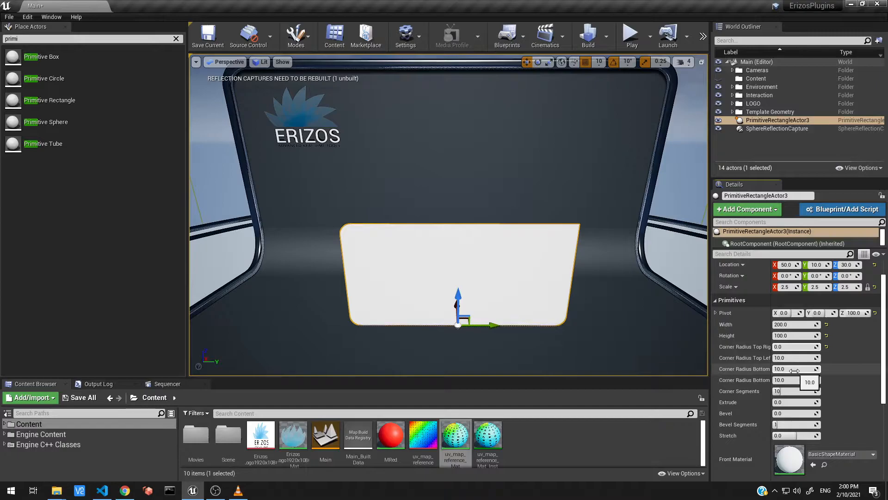
{"action": "left_click", "coordinate": [787, 347]}
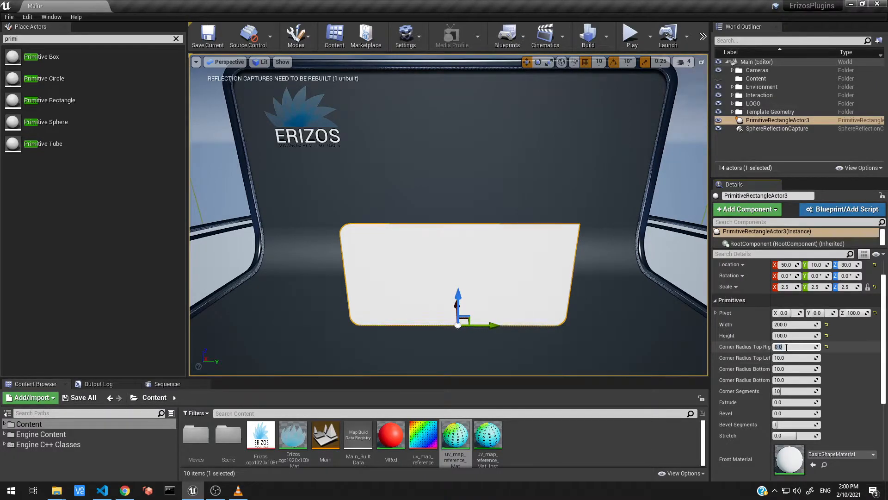
{"action": "type", "text": "10"}
{"action": "key", "text": "Return"}
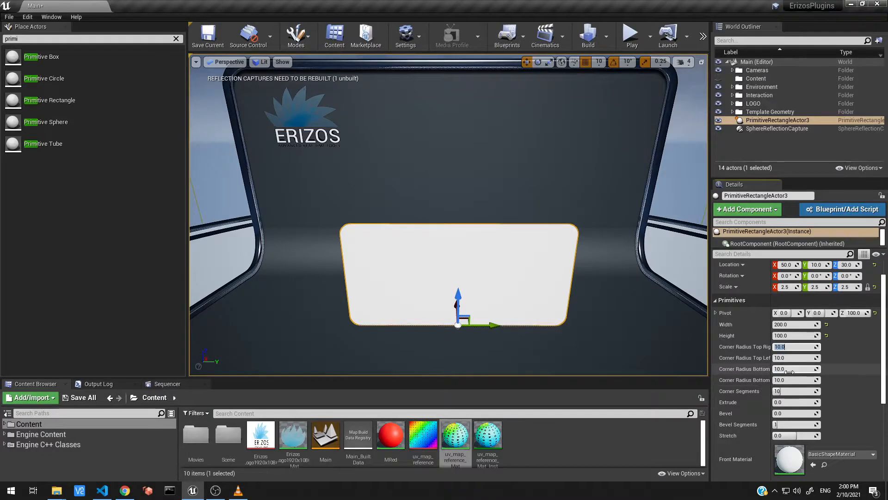
Step: Try a bottom-left corner radius of 0 on the rectangle and restore it to 10
{"action": "left_click", "coordinate": [788, 369]}
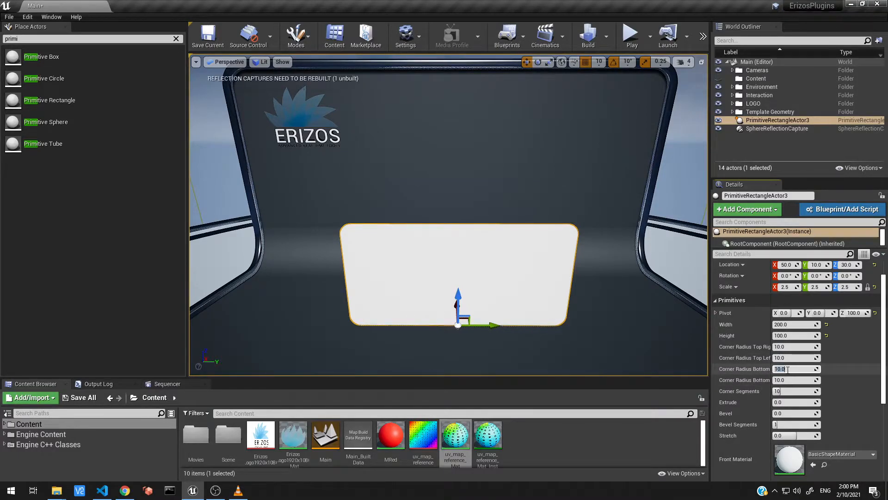
{"action": "type", "text": "0"}
{"action": "key", "text": "Return"}
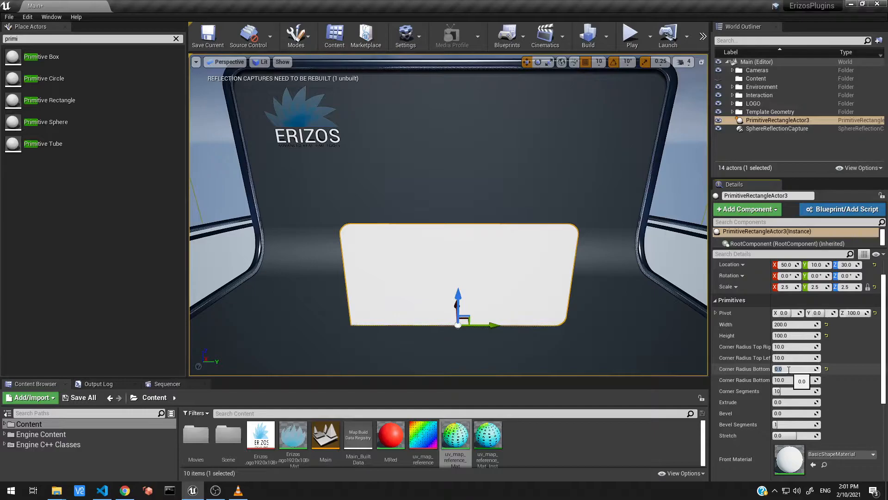
{"action": "type", "text": "10"}
Step: Set the rectangle's bottom-right corner radius to 0
{"action": "key", "text": "Tab"}
{"action": "type", "text": "0"}
{"action": "key", "text": "Return"}
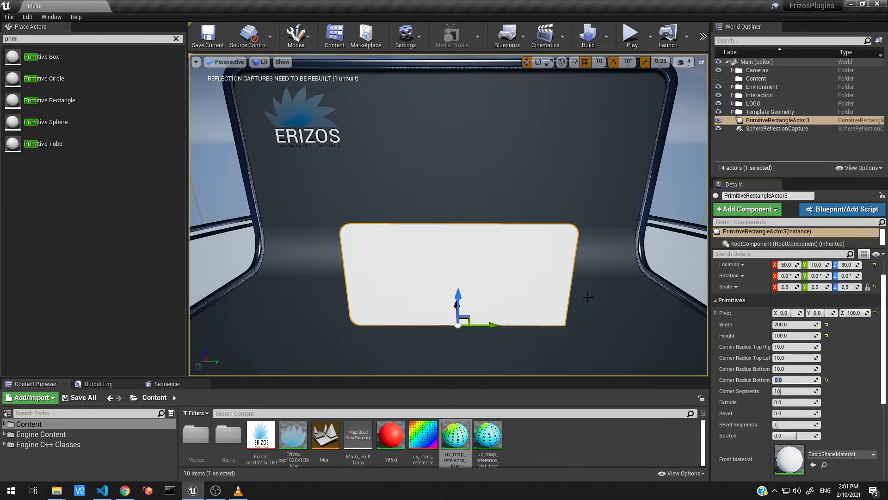
Step: Set the rectangle's top-left corner radius to 50 and its bottom-left corner radius to about 49.5
{"action": "left_click_drag", "start_coordinate": [795, 358], "coordinate": [833, 358]}
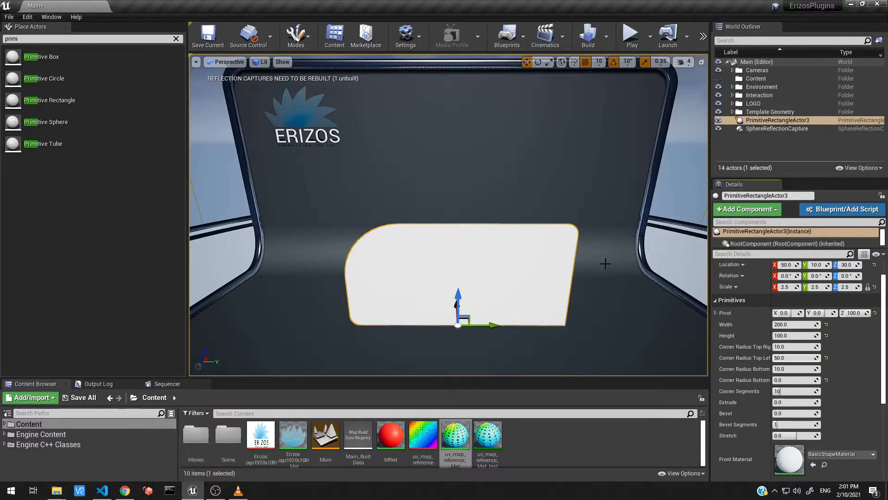
{"action": "mouse_move", "coordinate": [808, 369]}
{"action": "left_mouse_down"}
{"action": "mouse_move", "coordinate": [819, 369]}
{"action": "mouse_move", "coordinate": [809, 369]}
{"action": "left_mouse_up"}
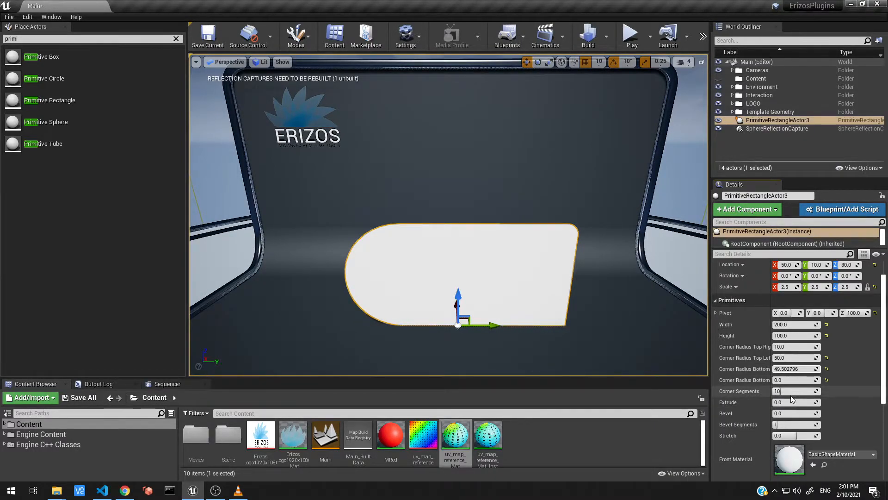
Step: Try 2, 3, 4 and 5 corner segments on the rectangle and restore the count to 10
{"action": "left_click_drag", "start_coordinate": [789, 390], "coordinate": [772, 390]}
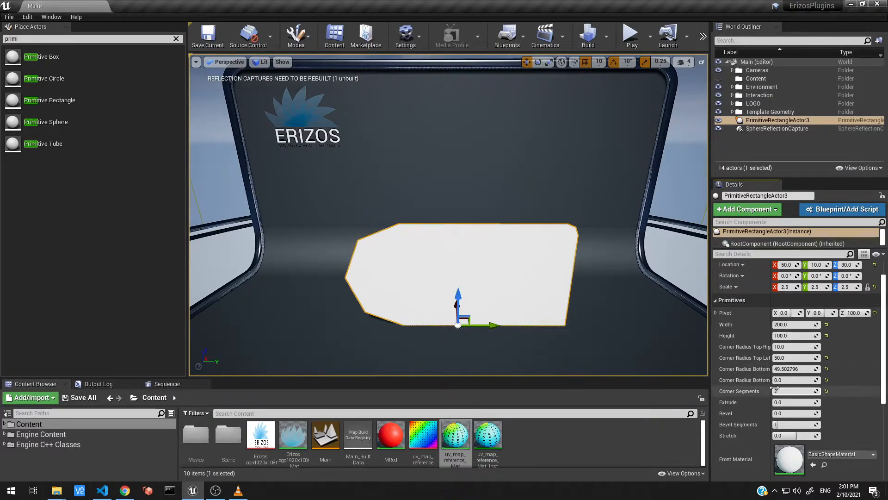
{"action": "key", "text": "Return"}
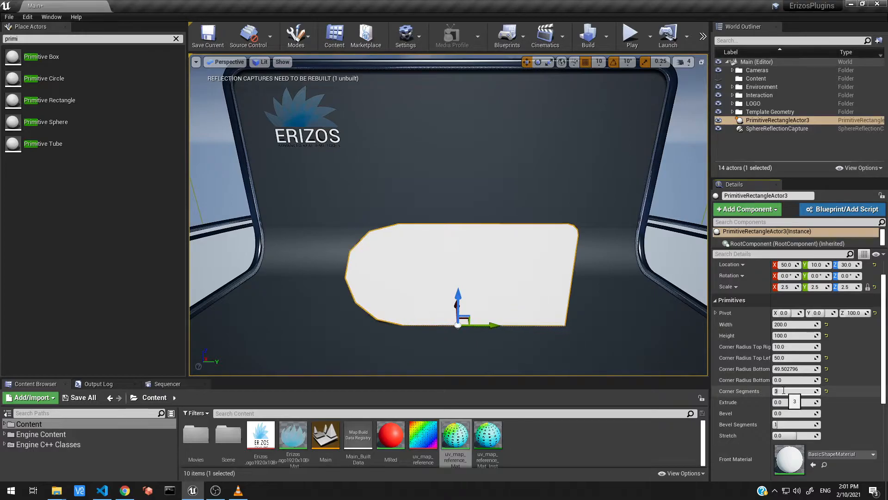
{"action": "type", "text": "4"}
{"action": "key", "text": "Return"}
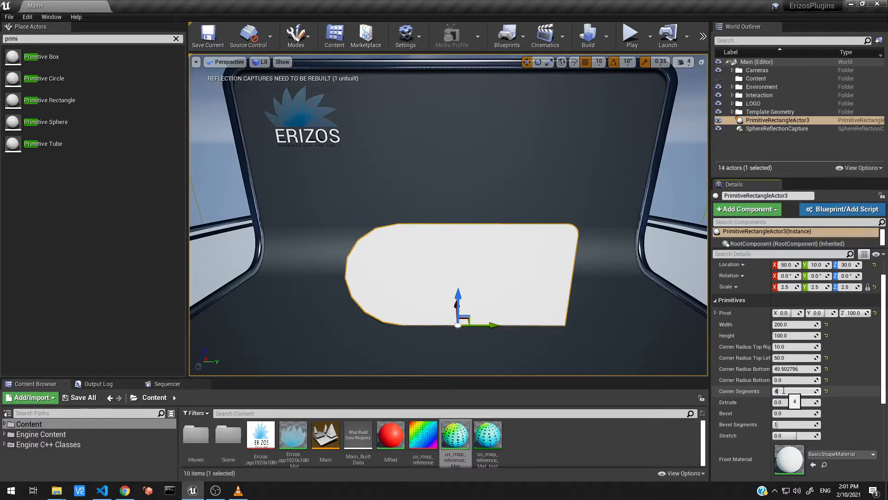
{"action": "type", "text": "5"}
{"action": "key", "text": "Return"}
{"action": "type", "text": "10"}
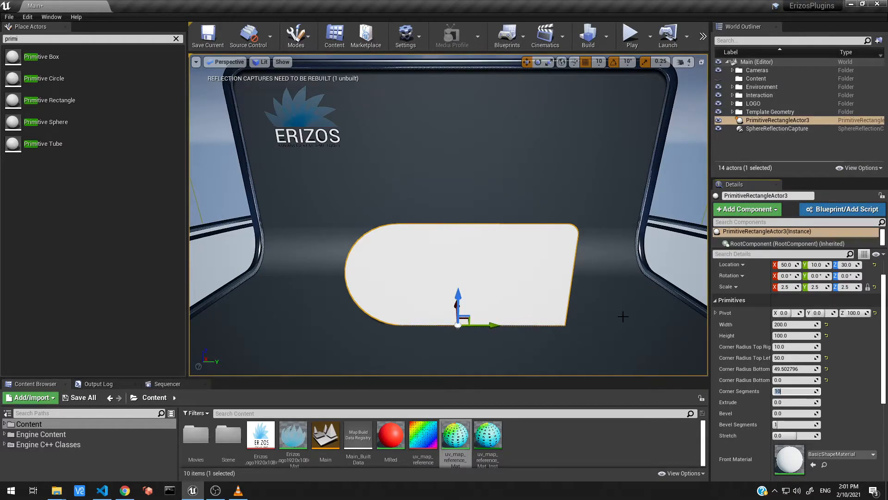
Step: Extrude the rectangle by 100
{"action": "right_click_drag", "start_coordinate": [589, 262], "coordinate": [379, 287]}
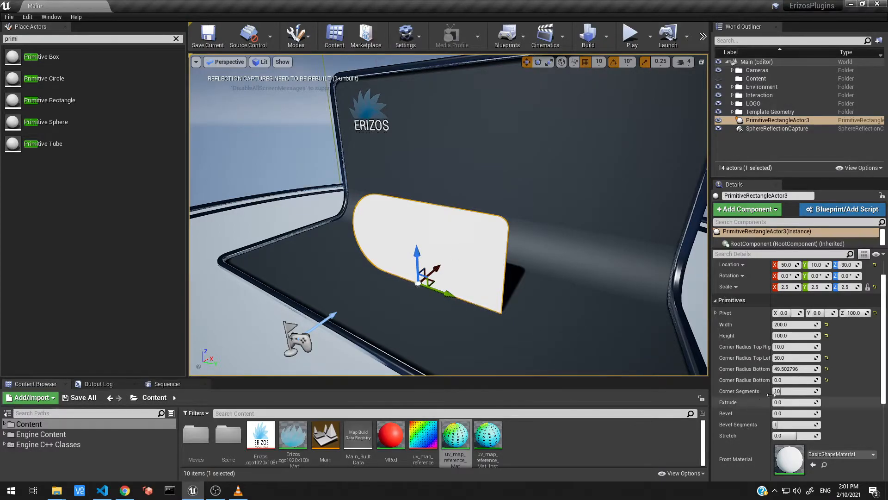
{"action": "left_click", "coordinate": [786, 402]}
{"action": "type", "text": "100"}
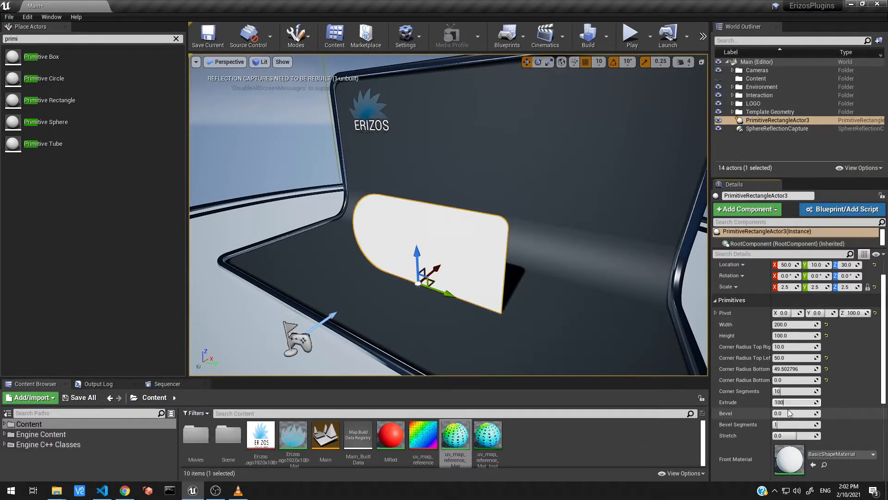
{"action": "key", "text": "Return"}
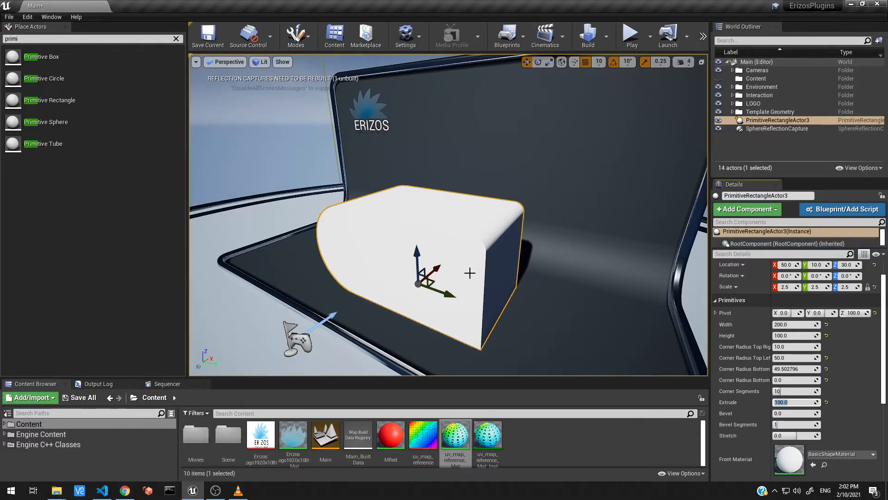
Step: Assign uv_map_reference_Mat as the rectangle's front material and MRed as its bevel material
{"action": "right_click_drag", "start_coordinate": [417, 250], "coordinate": [518, 254]}
{"action": "left_click_drag", "start_coordinate": [883, 290], "coordinate": [884, 368]}
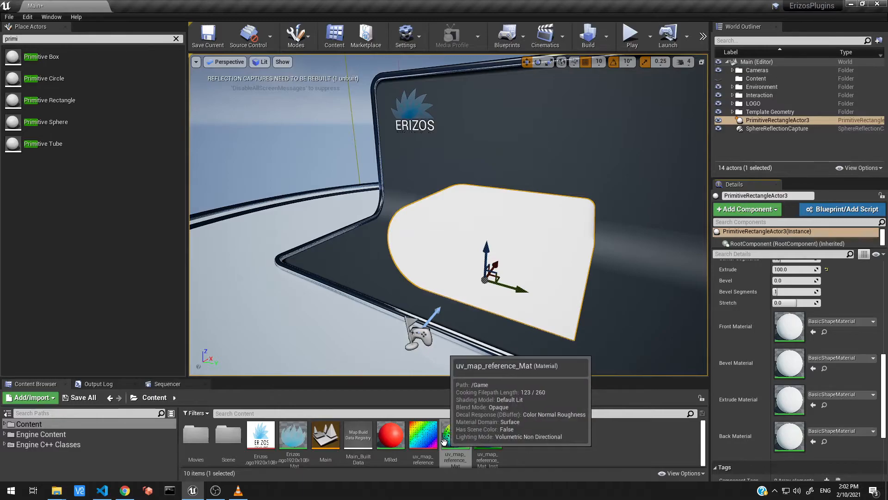
{"action": "left_click_drag", "start_coordinate": [445, 443], "coordinate": [779, 326]}
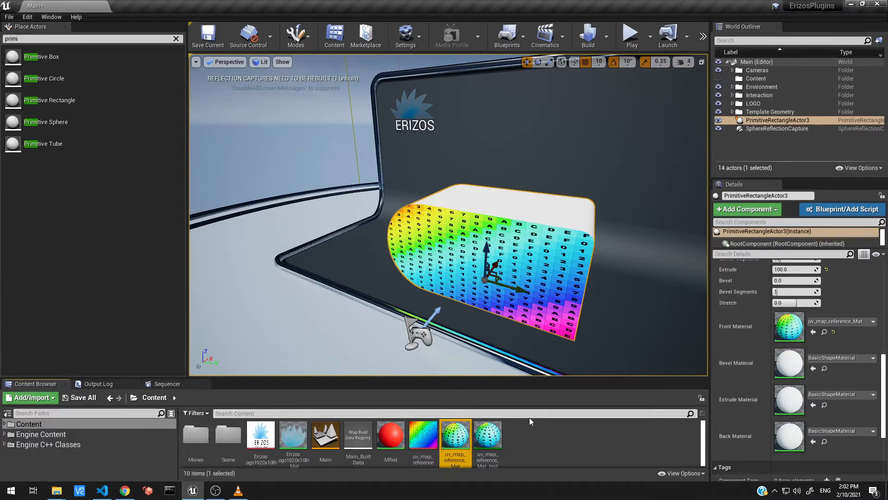
{"action": "left_click_drag", "start_coordinate": [396, 432], "coordinate": [794, 362]}
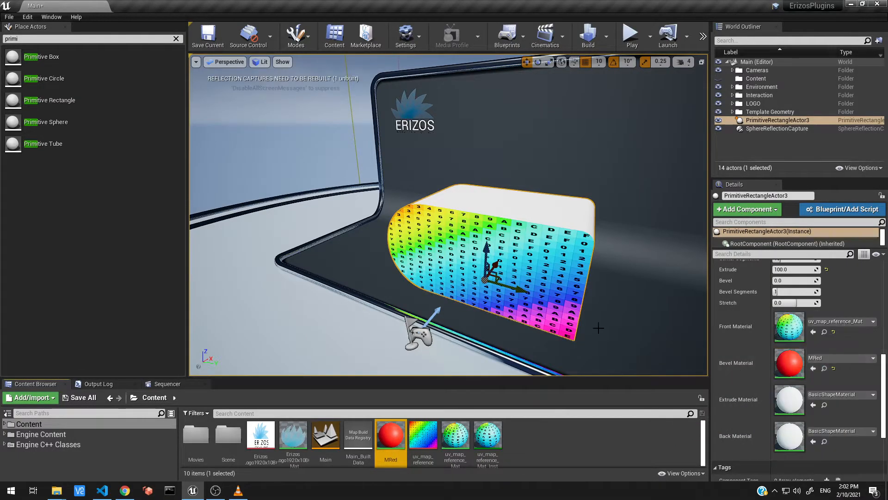
Step: Try a bevel of 20 on the extruded rectangle and set it to 10
{"action": "scroll", "coordinate": [884, 370], "scroll_direction": "up", "scroll_amount": 2}
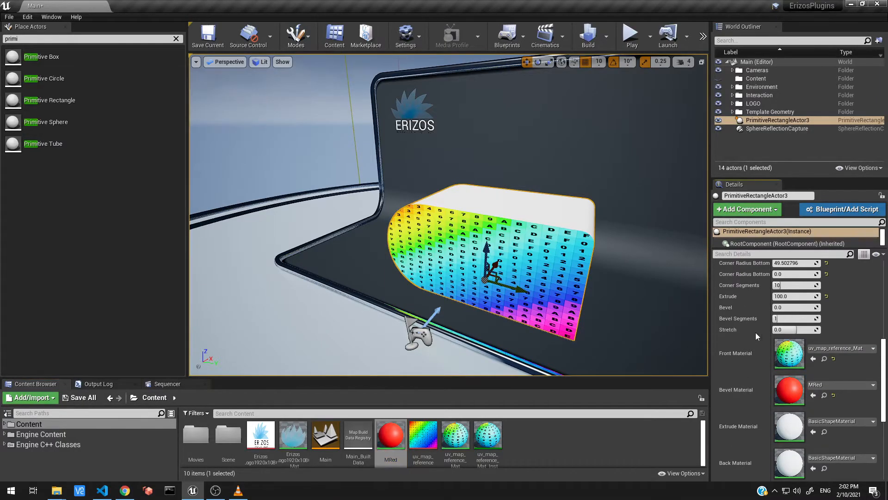
{"action": "left_click", "coordinate": [799, 309]}
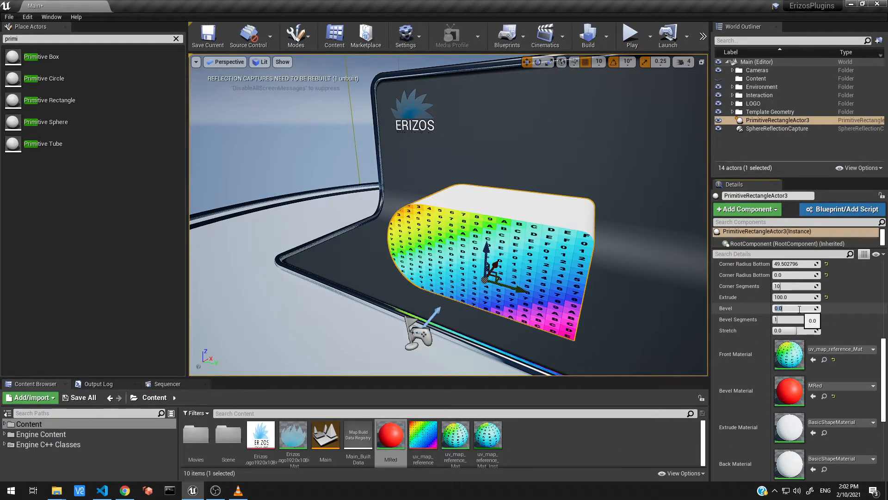
{"action": "type", "text": "20"}
{"action": "key", "text": "Return"}
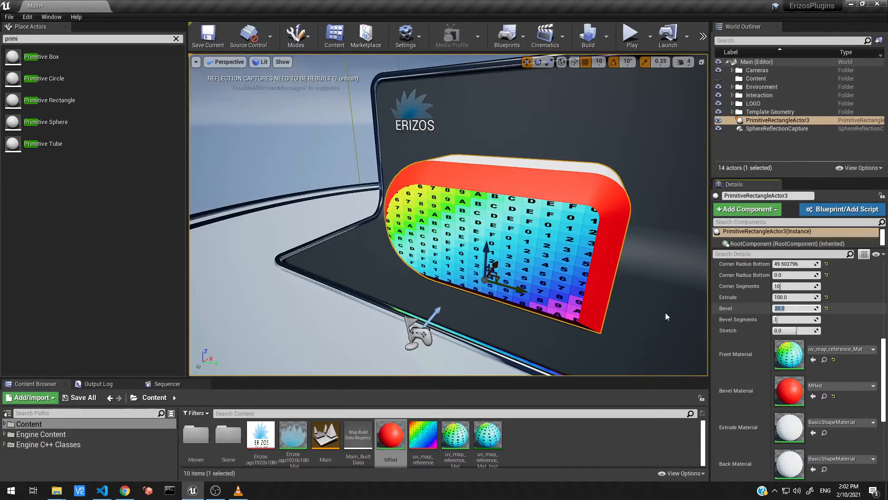
{"action": "type", "text": "10"}
{"action": "key", "text": "Return"}
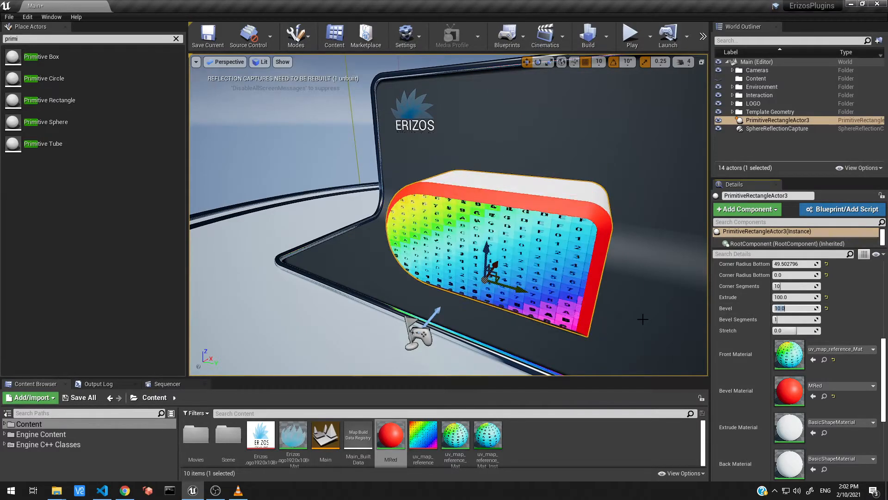
Step: Assign MRed as the rectangle's extrude material and inspect the extruded sides from several angles
{"action": "right_click_drag", "start_coordinate": [582, 259], "coordinate": [584, 382]}
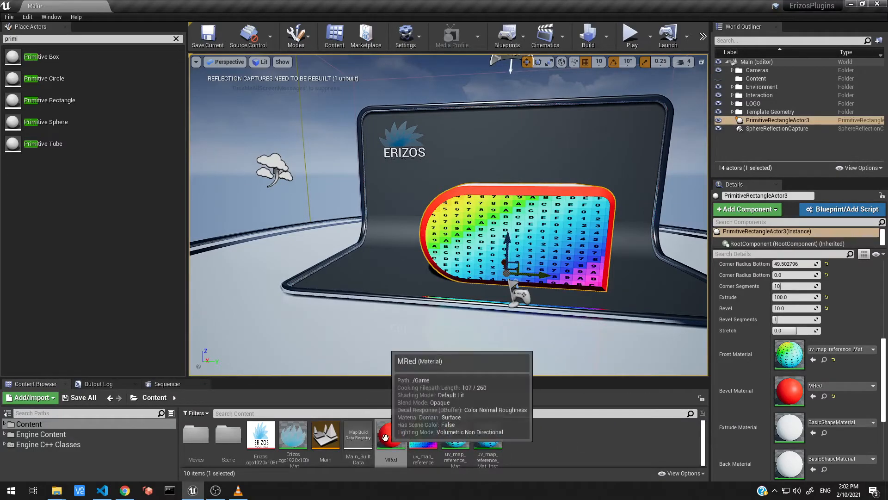
{"action": "left_click_drag", "start_coordinate": [389, 435], "coordinate": [796, 427]}
{"action": "right_click_drag", "start_coordinate": [458, 360], "coordinate": [527, 359]}
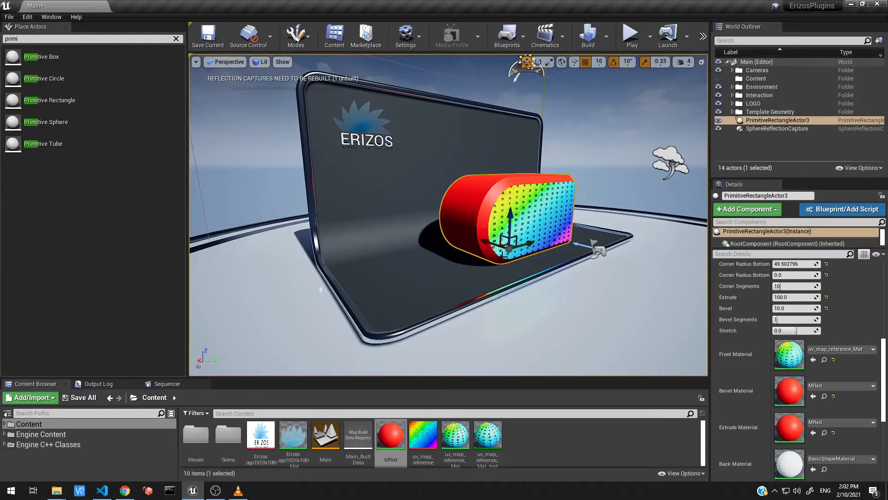
{"action": "left_click_drag", "start_coordinate": [506, 211], "coordinate": [449, 212], "text": "alt"}
{"action": "right_click_drag", "start_coordinate": [523, 222], "coordinate": [482, 209]}
{"action": "scroll", "coordinate": [497, 223], "scroll_direction": "down", "scroll_amount": 3}
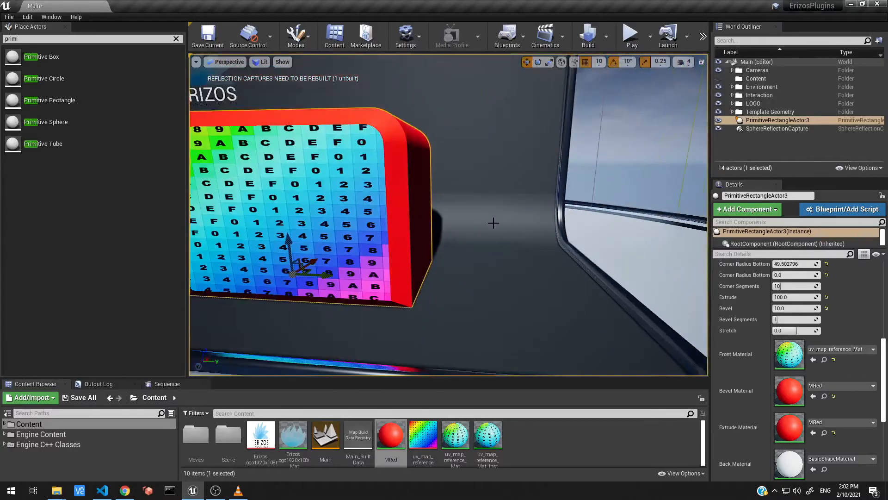
Step: Try stretch values of 50 and 100 on the rectangle and restore the stretch to 0
{"action": "right_click_drag", "start_coordinate": [532, 239], "coordinate": [467, 239]}
{"action": "left_click", "coordinate": [793, 330]}
{"action": "key", "text": "Return"}
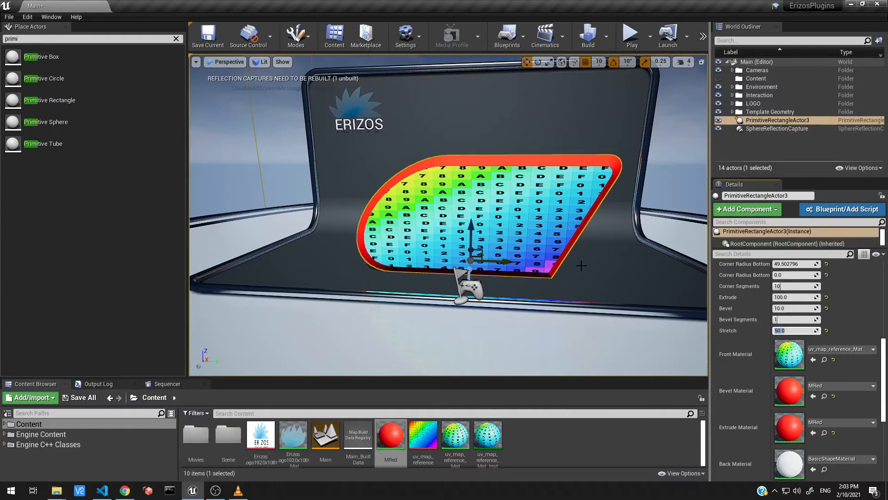
{"action": "mouse_move", "coordinate": [817, 331]}
{"action": "left_mouse_down"}
{"action": "mouse_move", "coordinate": [791, 331]}
{"action": "mouse_move", "coordinate": [823, 331]}
{"action": "mouse_move", "coordinate": [816, 330]}
{"action": "left_mouse_up"}
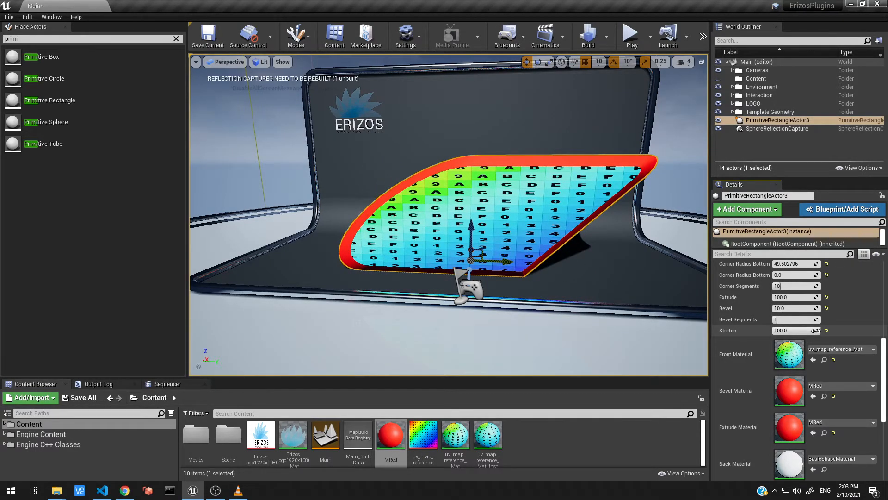
{"action": "left_click", "coordinate": [796, 332]}
{"action": "type", "text": "5"}
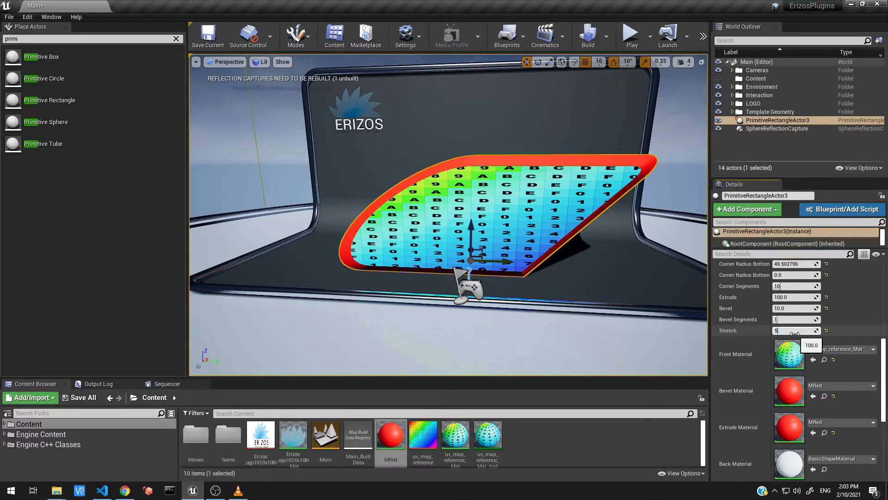
{"action": "type", "text": "0"}
{"action": "key", "text": "Return"}
{"action": "type", "text": "0"}
{"action": "key", "text": "Return"}
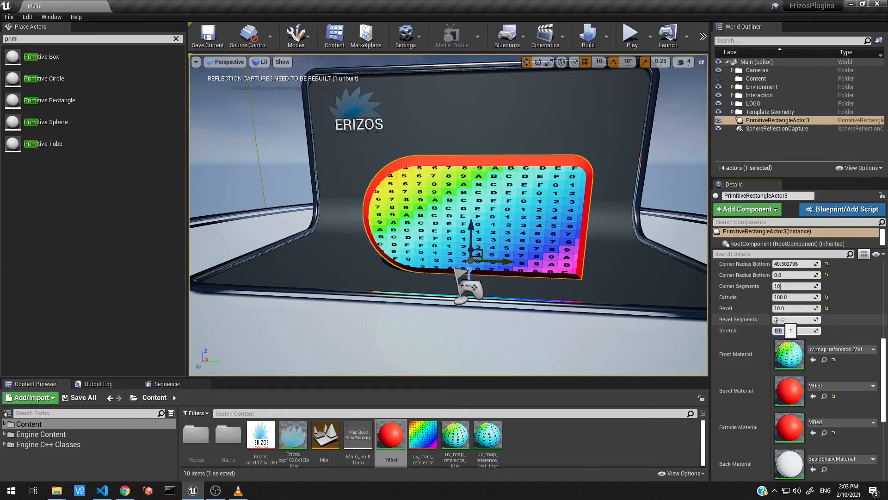
Step: Try 0 bevel segments on the rectangle and restore the count to 1
{"action": "mouse_move", "coordinate": [780, 319]}
{"action": "left_mouse_down"}
{"action": "mouse_move", "coordinate": [798, 320]}
{"action": "mouse_move", "coordinate": [780, 319]}
{"action": "left_mouse_up"}
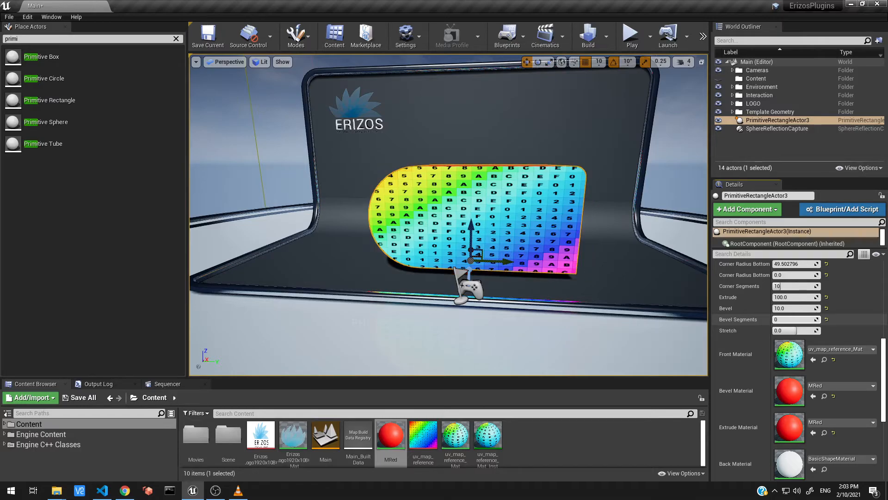
{"action": "left_click", "coordinate": [785, 319]}
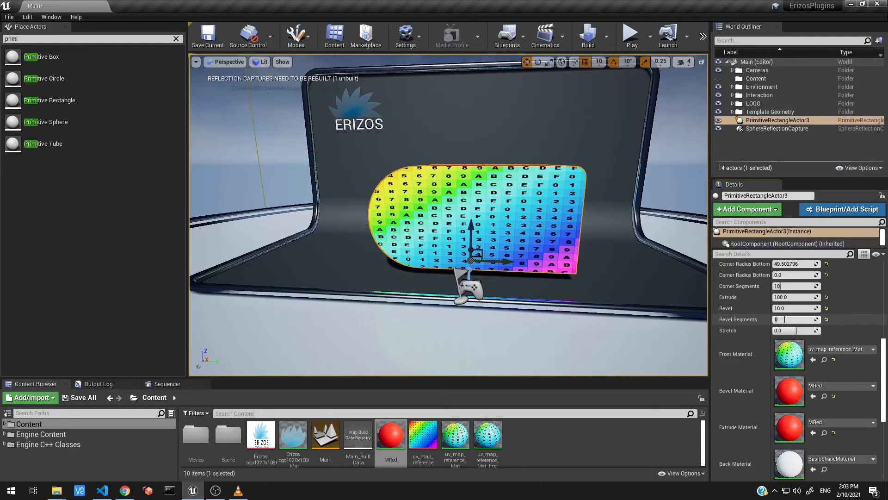
{"action": "type", "text": "1"}
{"action": "key", "text": "Return"}
Step: Set the rectangle's bevel segments to 10 and inspect the rounded front edge up close
{"action": "scroll", "coordinate": [504, 201], "scroll_direction": "up", "scroll_amount": 4}
{"action": "right_click_drag", "start_coordinate": [504, 200], "coordinate": [532, 218]}
{"action": "scroll", "coordinate": [522, 173], "scroll_direction": "up", "scroll_amount": 5}
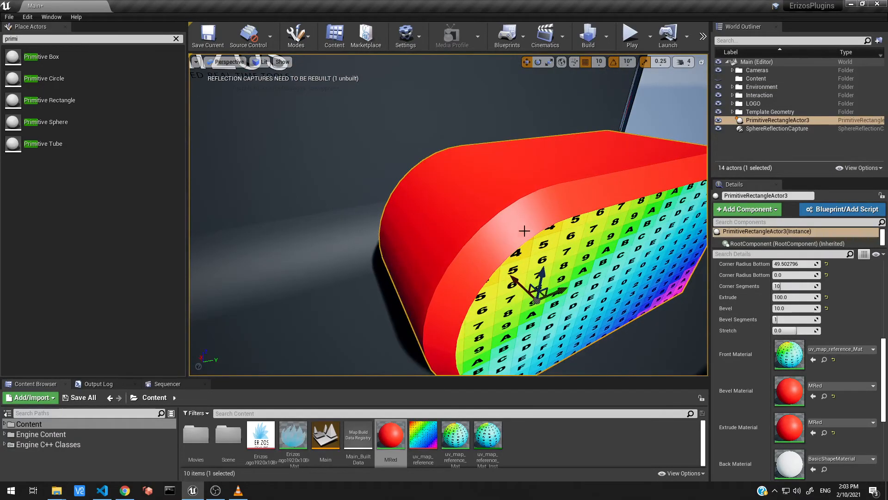
{"action": "left_click_drag", "start_coordinate": [796, 321], "coordinate": [815, 320]}
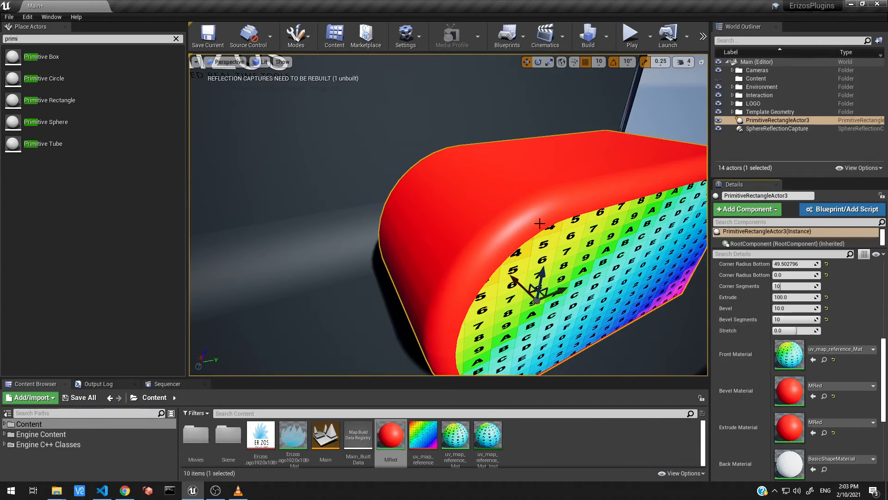
{"action": "scroll", "coordinate": [552, 263], "scroll_direction": "down", "scroll_amount": 5}
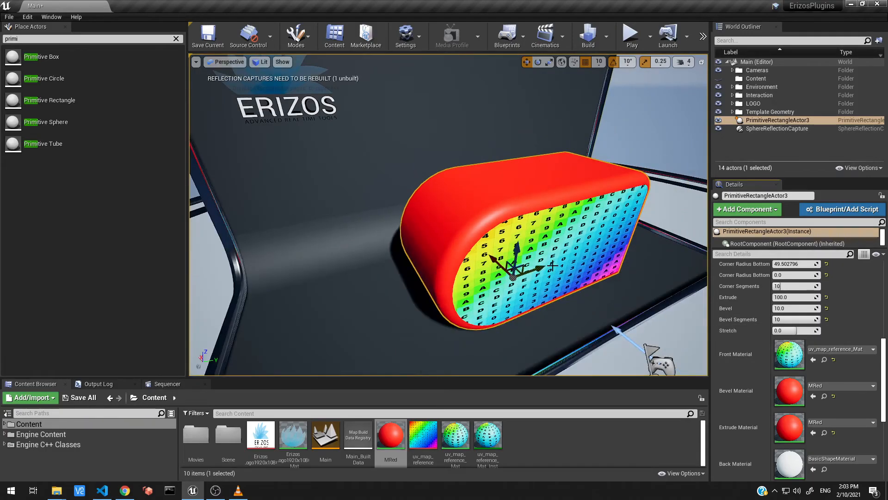